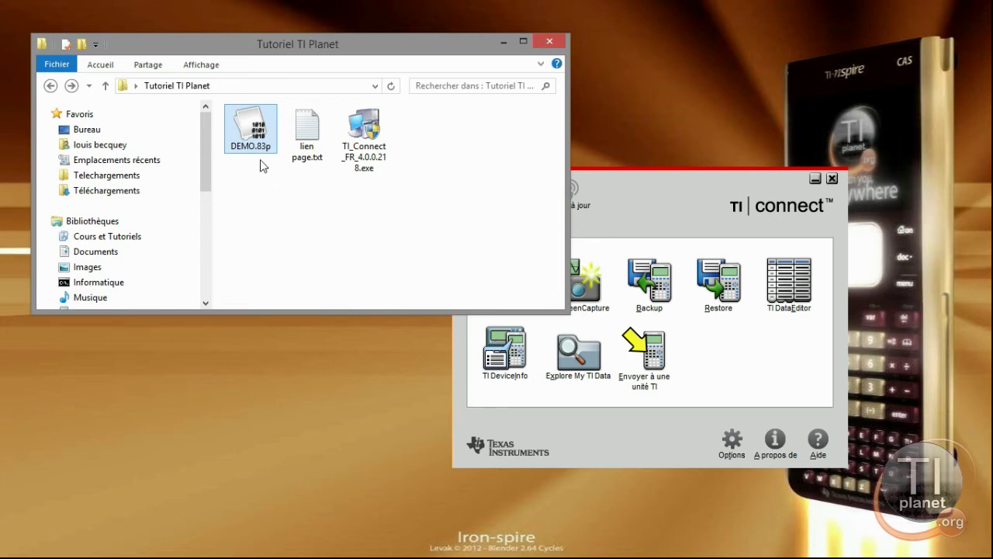
# - Open TI DeviceExplorer and connect to the TI-83 on USB 1 through the USB Silverlink Cable
pyautogui.click(636, 218)
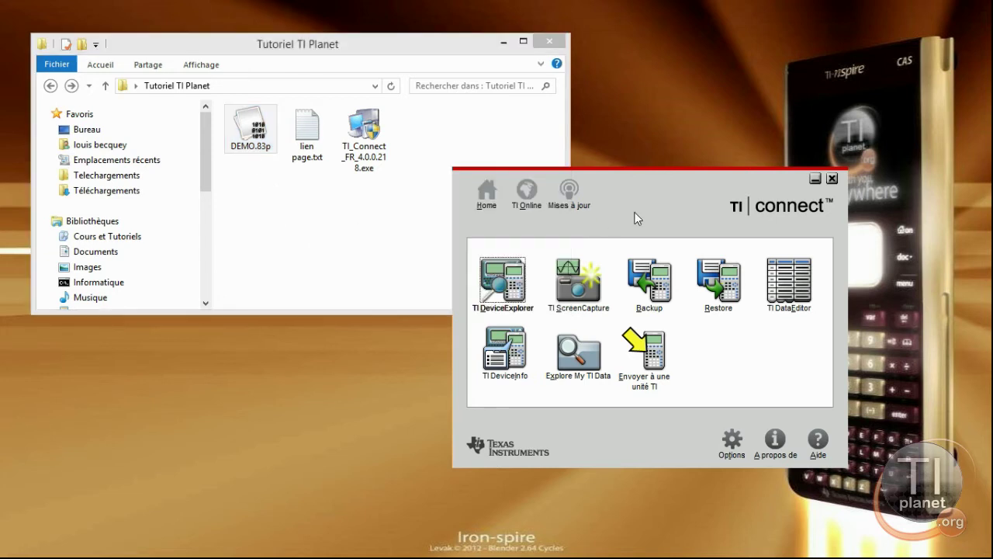
pyautogui.click(503, 294)
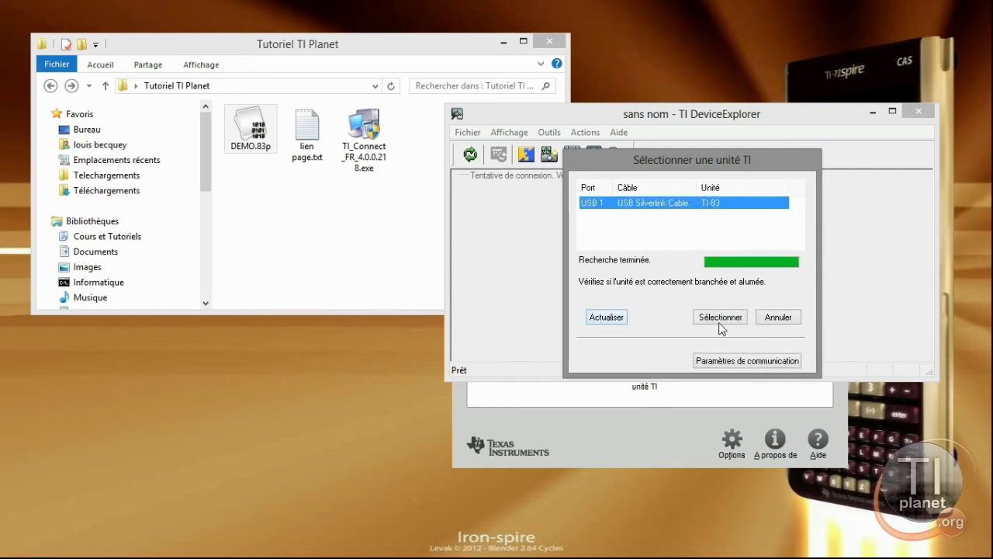
pyautogui.click(693, 208)
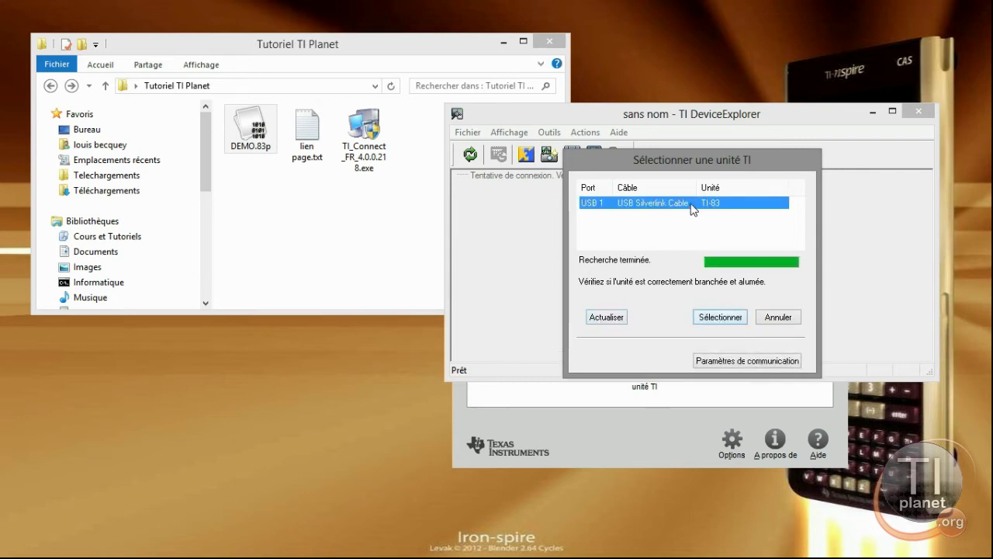
pyautogui.click(711, 318)
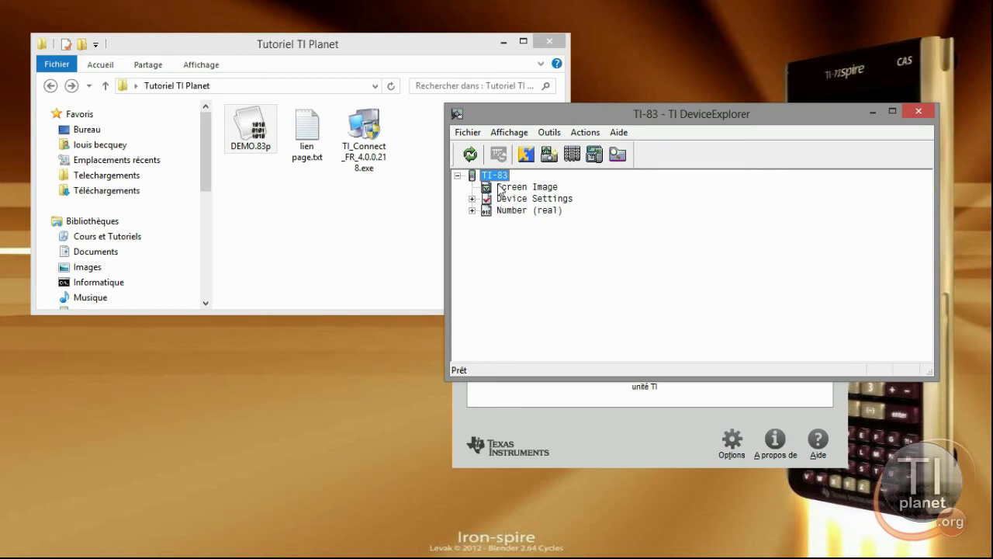
# - Inspect the contents of the TI-83's Device Settings and Number (real) groups, collapsing each one again
pyautogui.click(472, 198)
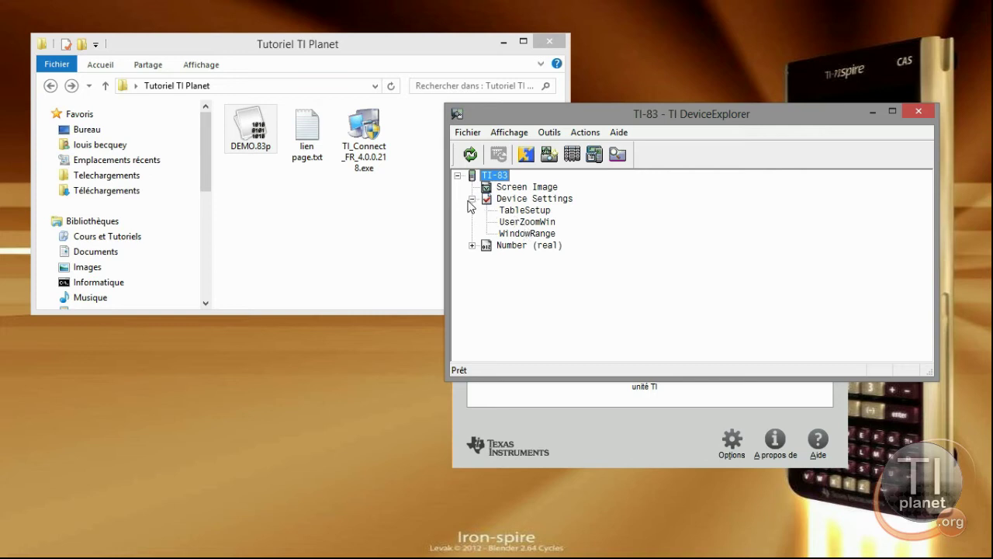
pyautogui.click(472, 199)
pyautogui.click(472, 211)
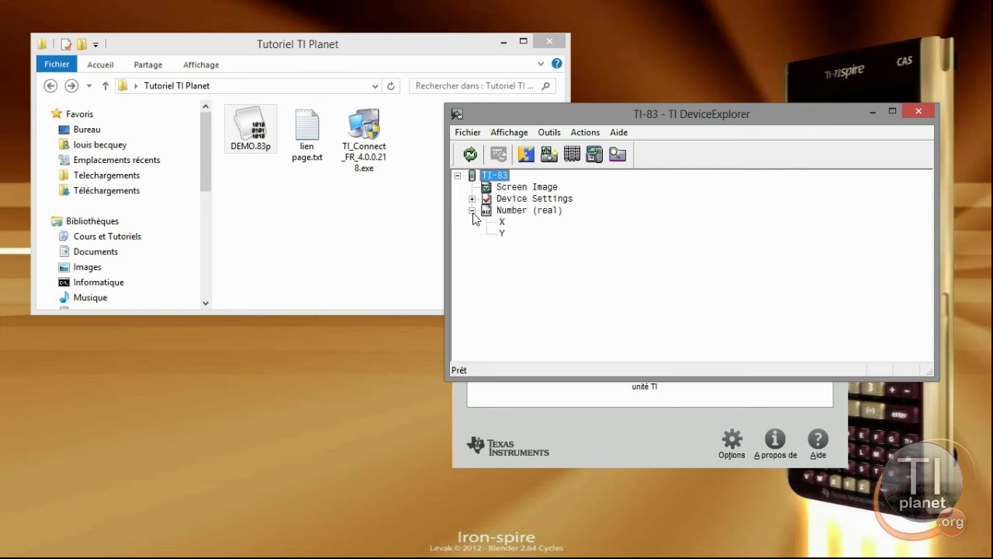
pyautogui.click(472, 210)
# - Move the TI DeviceExplorer window clear of the file folder and transfer DEMO.83p to the TI-83
pyautogui.click(251, 176)
pyautogui.moveTo(693, 118); pyautogui.dragTo(682, 318)
pyautogui.click(247, 149)
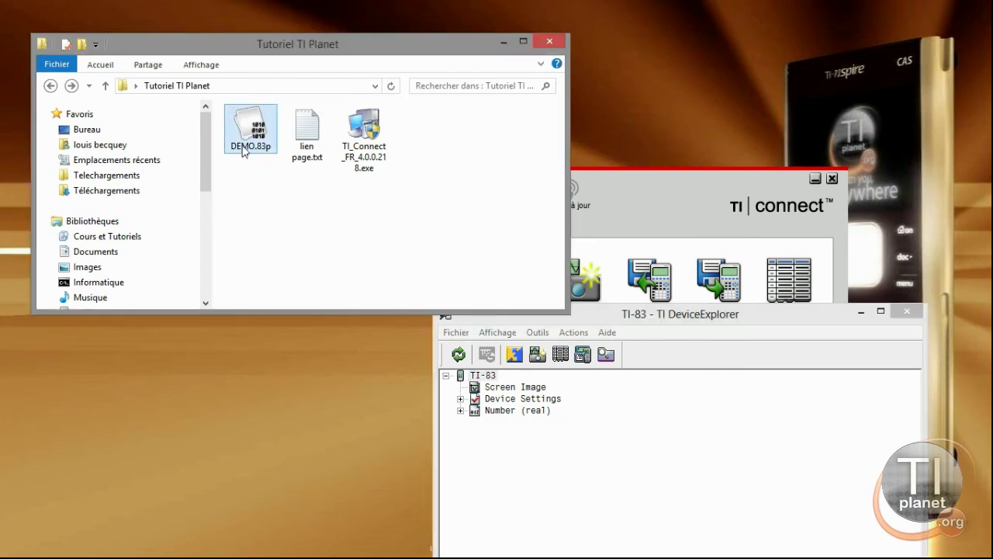
pyautogui.moveTo(241, 147); pyautogui.dragTo(512, 397)
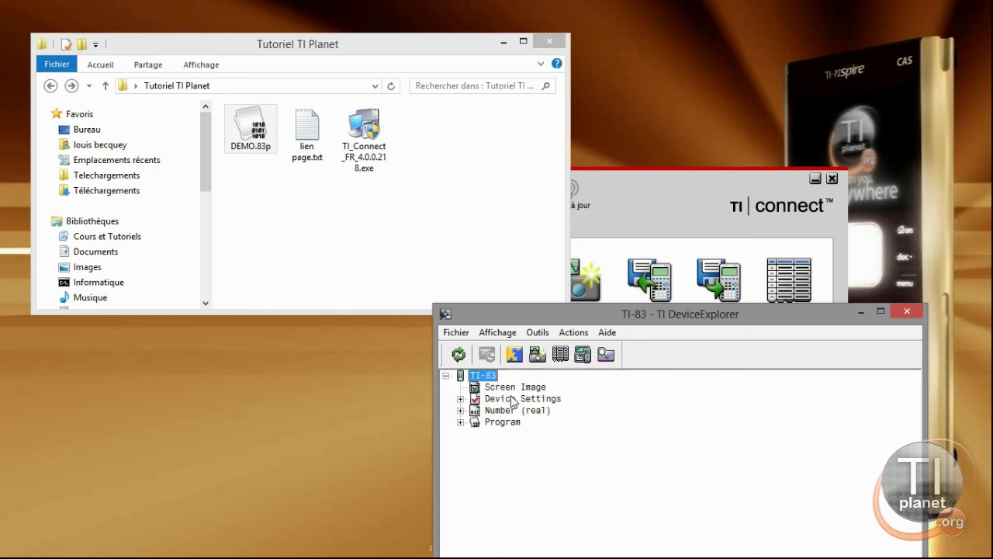
# - Expand the TI-83's Program group and select the DEMO program in it
pyautogui.click(460, 423)
pyautogui.click(498, 434)
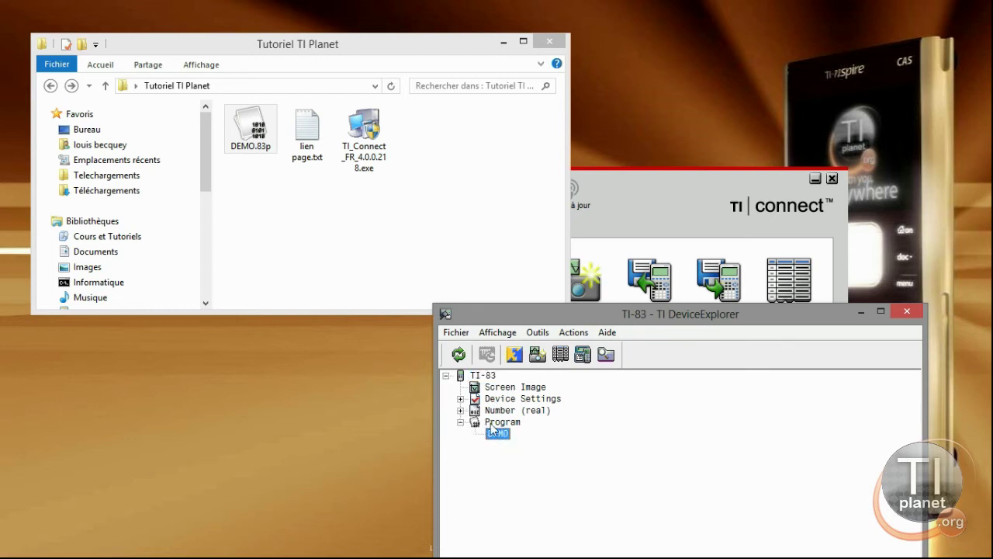
pyautogui.click(497, 423)
pyautogui.click(499, 435)
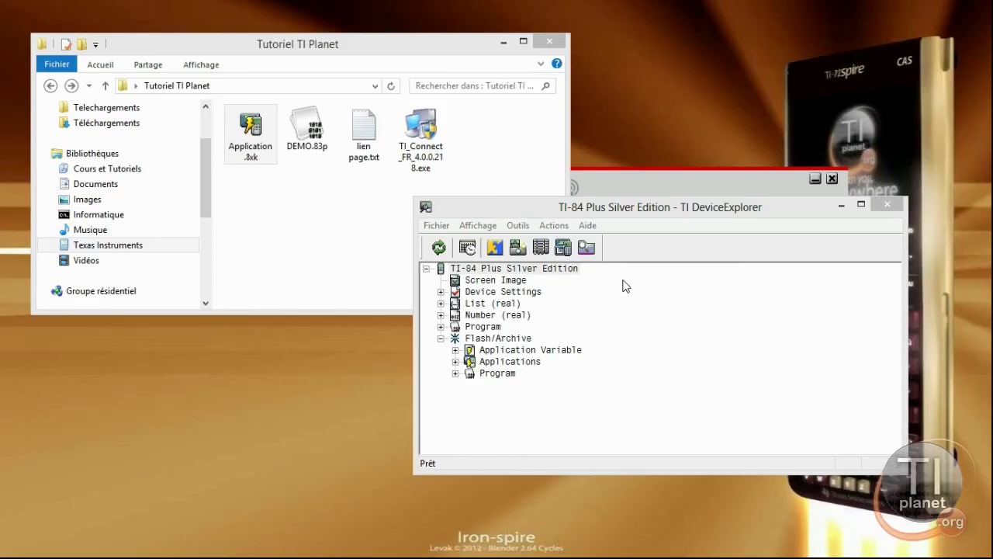
# - Examine the Flash/Archive section of the TI-84 Plus Silver Edition, including its Application Variable group
pyautogui.click(440, 339)
pyautogui.click(440, 340)
pyautogui.click(512, 339)
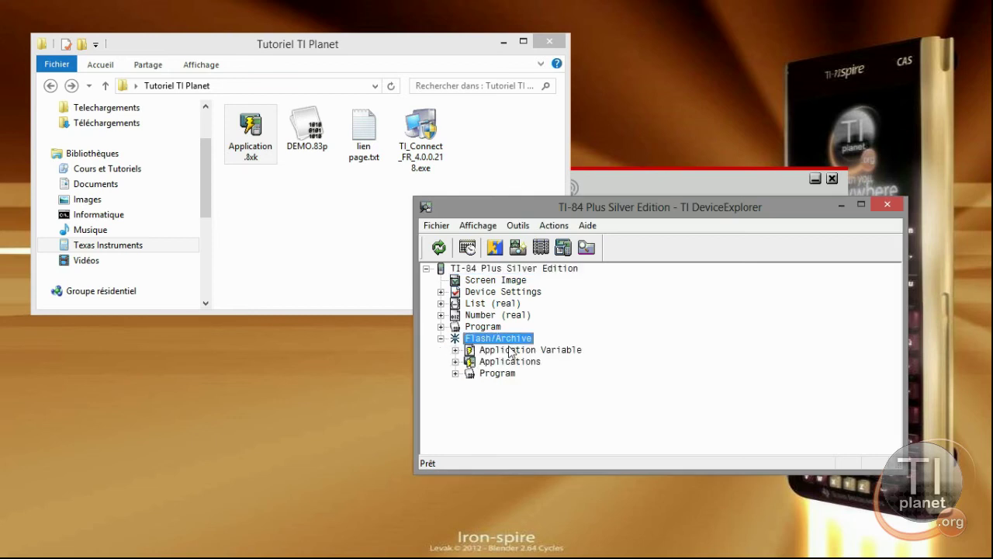
pyautogui.click(512, 350)
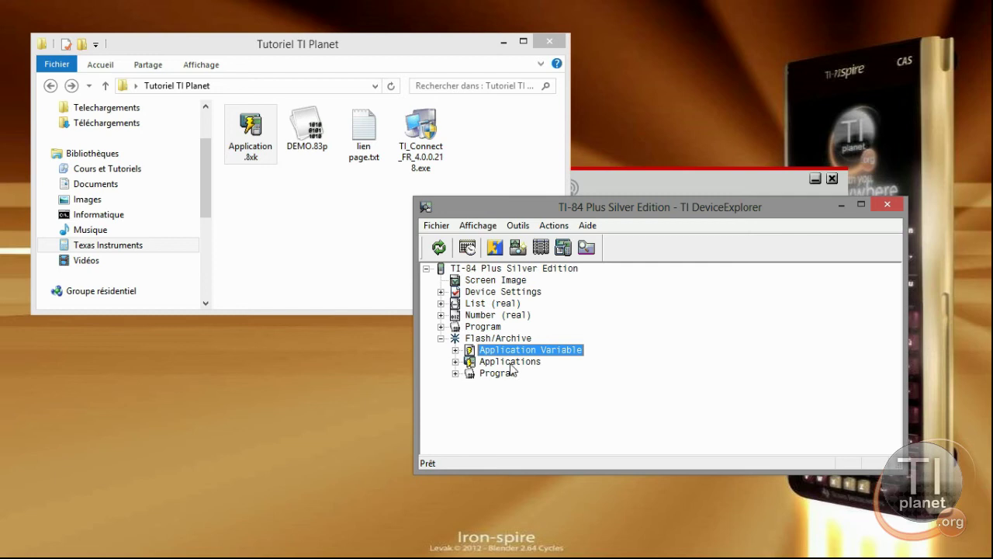
pyautogui.moveTo(307, 158); pyautogui.dragTo(362, 264)
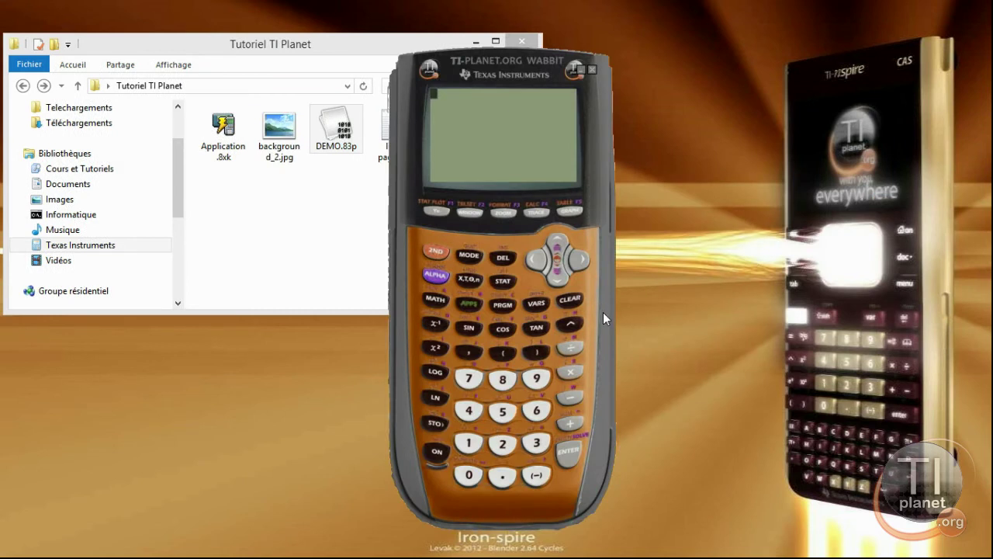
# - Check the emulated calculator's program list and unarchive DEMO from the Prgm category of its memory management
pyautogui.press('c')
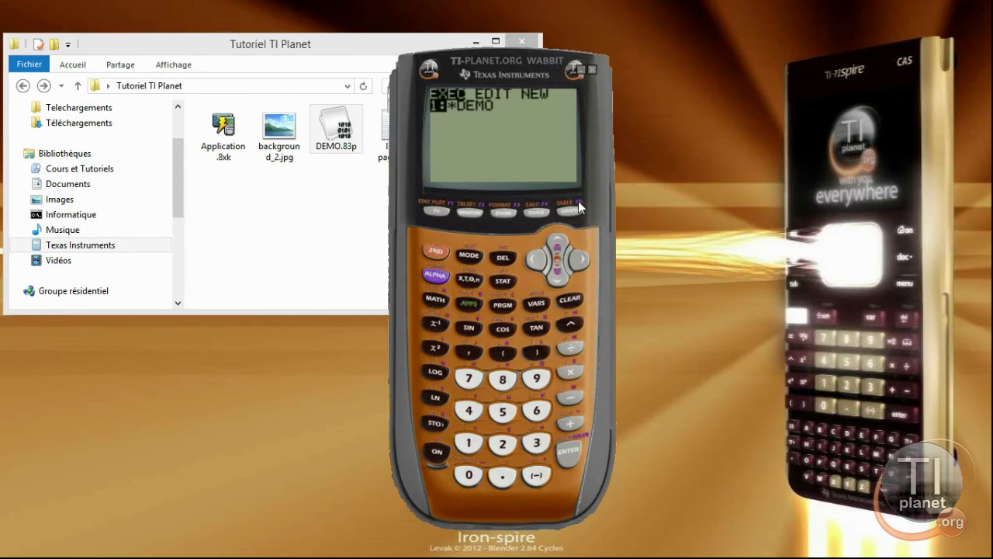
pyautogui.press('Escape')
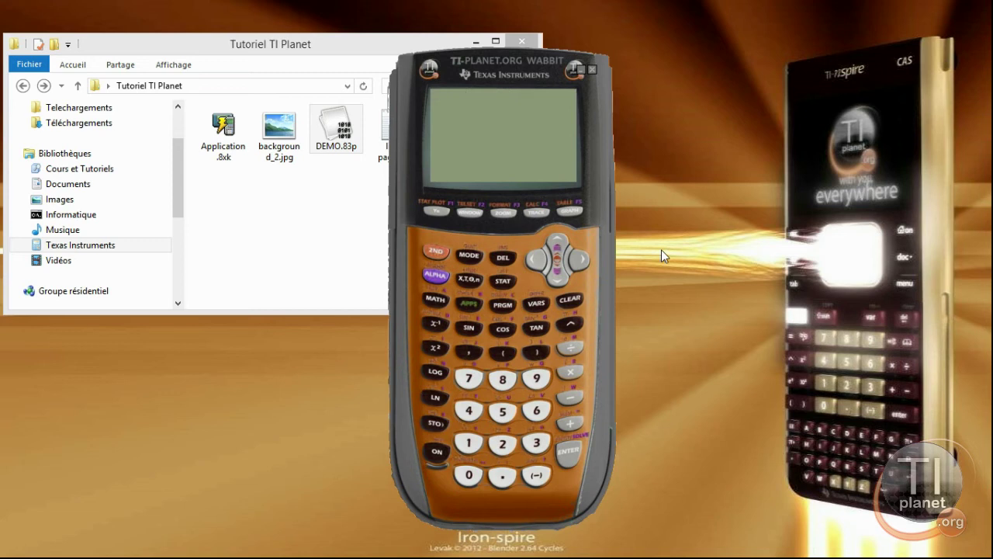
pyautogui.hotkey('shift', '+')
pyautogui.press('2')
pyautogui.press('Down')
pyautogui.press('Down')
pyautogui.press('Down')
pyautogui.press('Down')
pyautogui.press('Down')
pyautogui.press('Down')
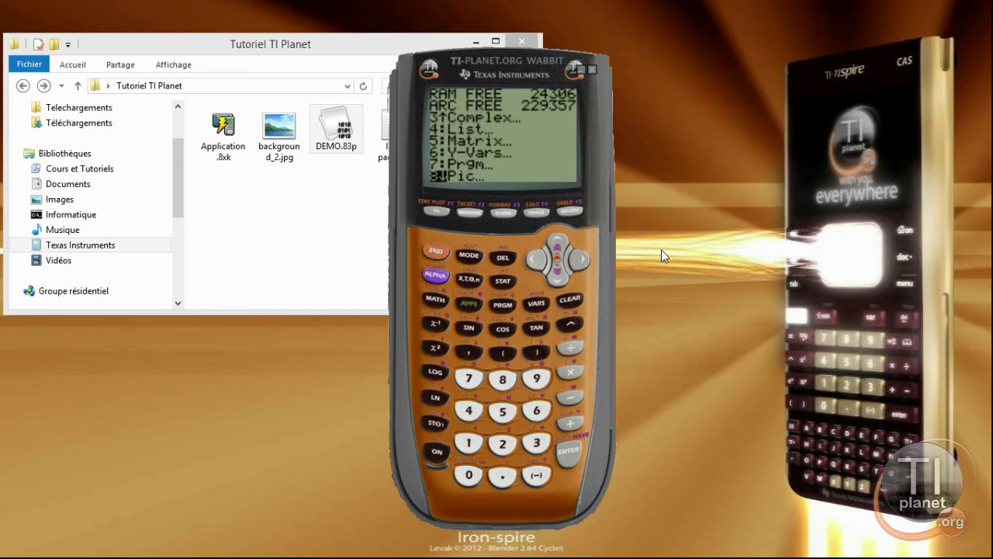
pyautogui.press('Return')
pyautogui.press('Return')
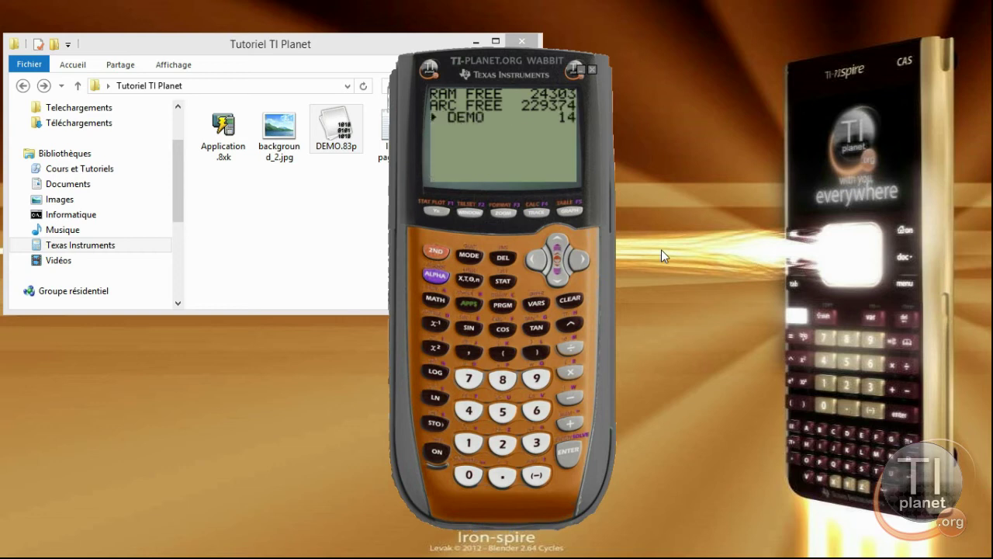
pyautogui.press('Return')
pyautogui.press('Return')
pyautogui.press('Escape')
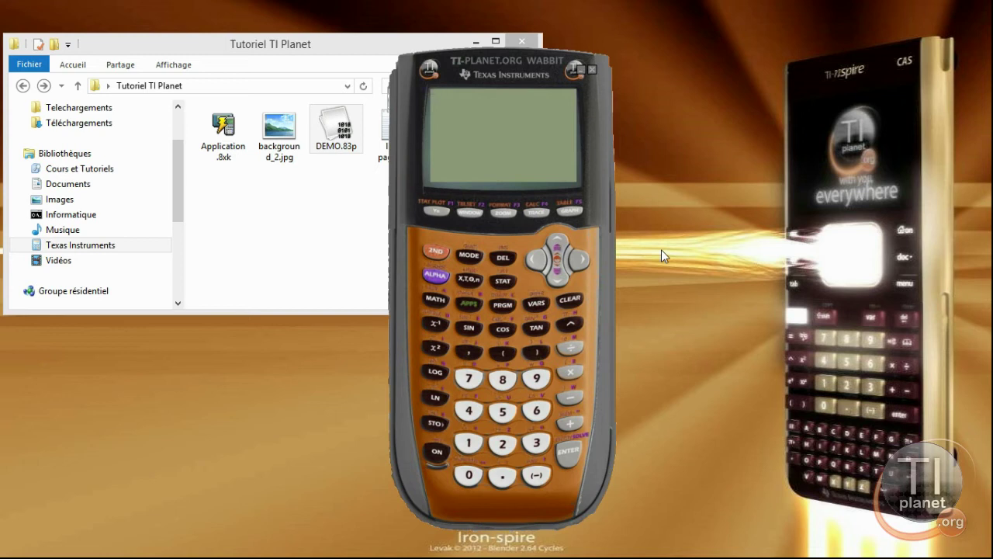
# - Run the DEMO program from the emulated calculator's program list
pyautogui.press('pageup')
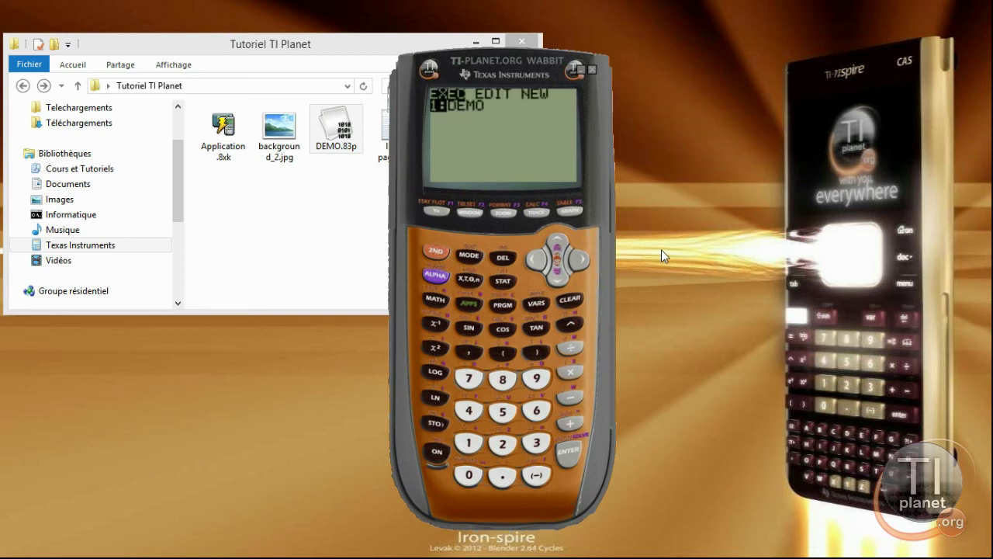
pyautogui.press('Return')
pyautogui.press('Return')
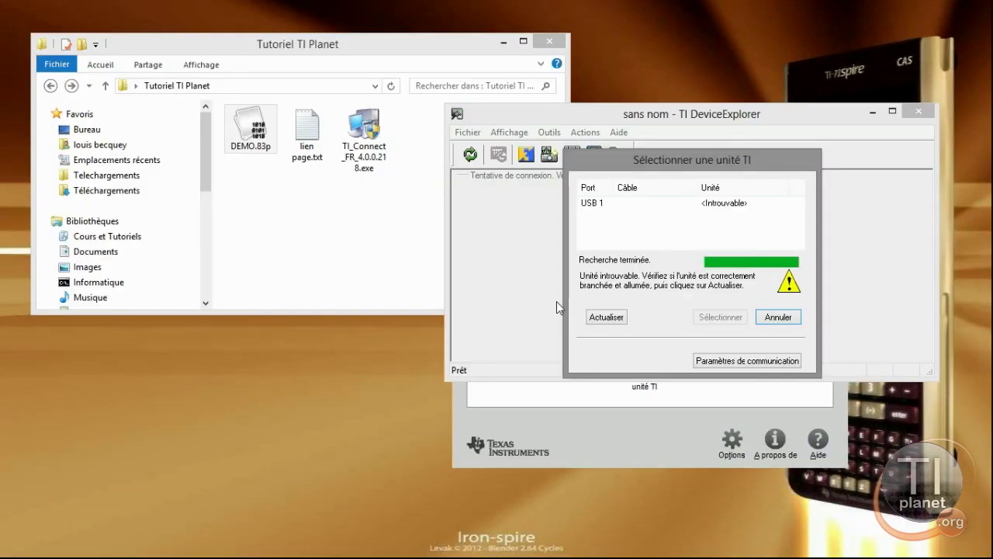
# - Refresh the search for a connected TI unit in TI DeviceExplorer
pyautogui.click(604, 319)
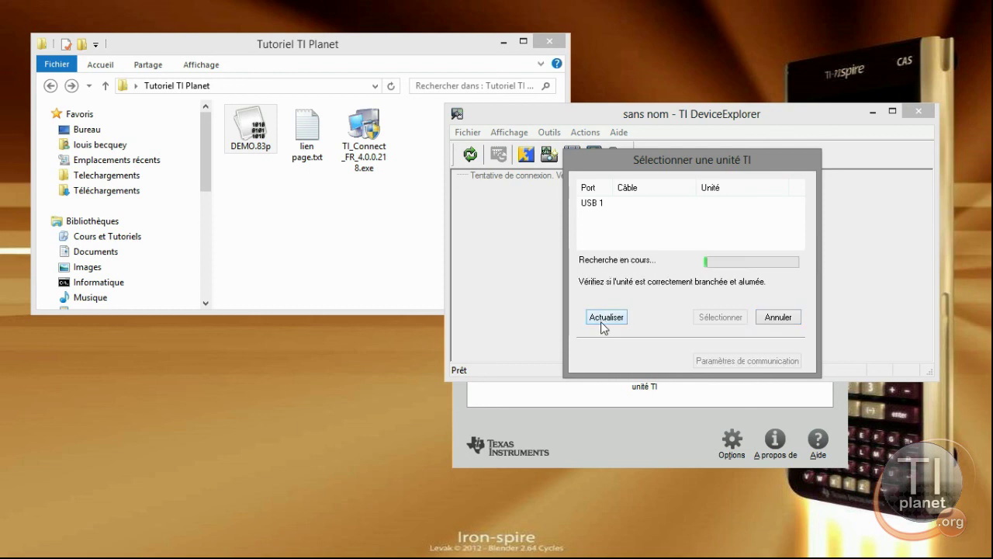